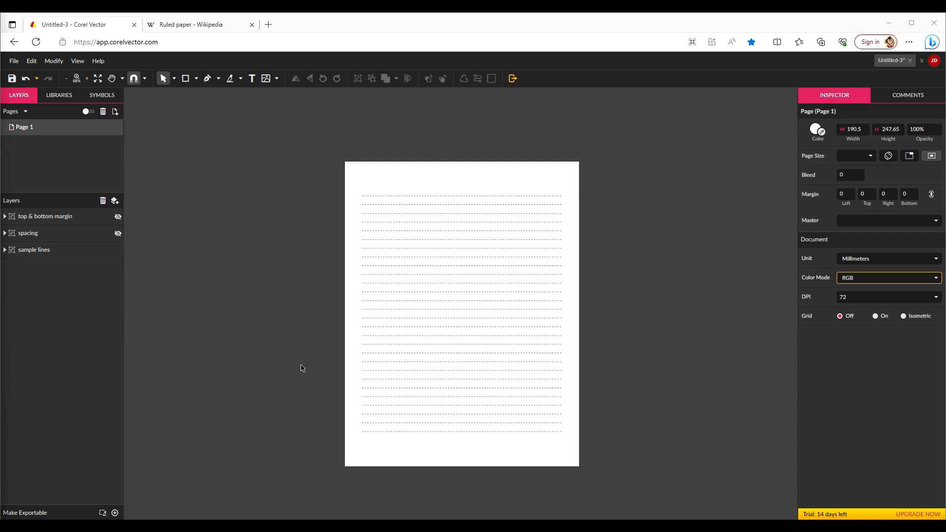
Open Corel Vector in a new browser tab by going to designer.gravit.io
{"action": "left_click", "coordinate": [268, 25]}
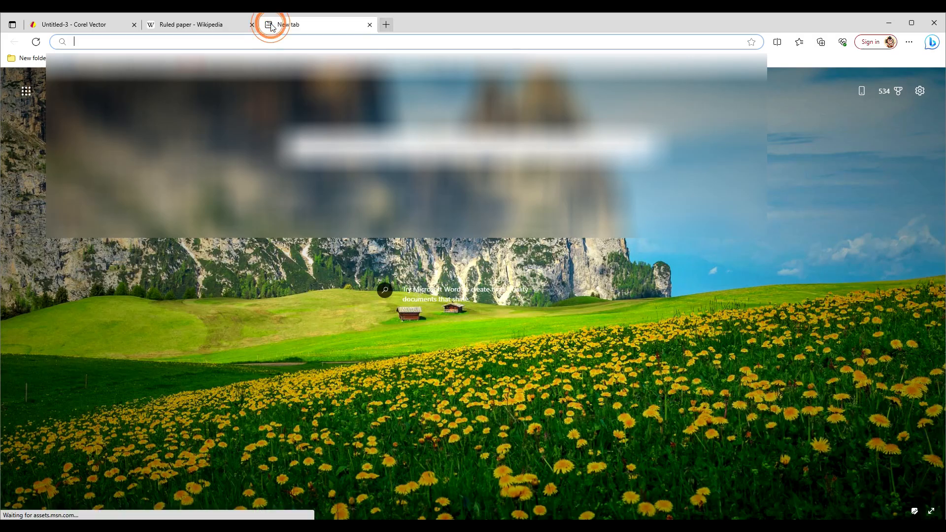
{"action": "type", "text": "designer.g"}
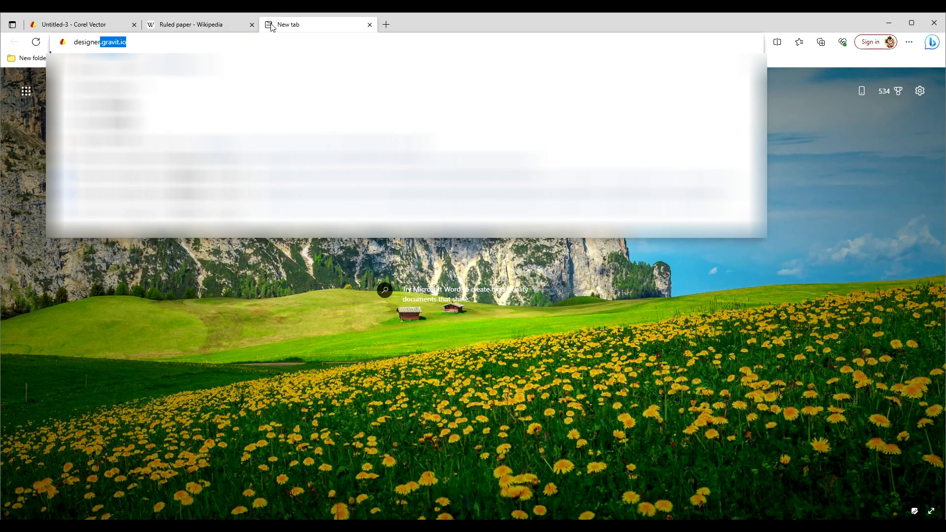
{"action": "type", "text": "ravit.i"}
{"action": "key", "text": "Return"}
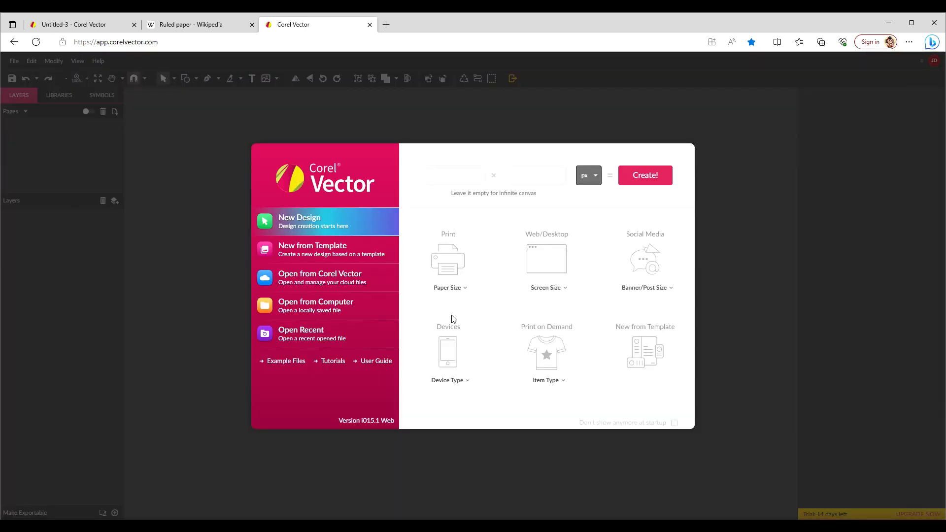
Create a new 190.5 × 247.65 mm design and close its tab
{"action": "left_click", "coordinate": [464, 294]}
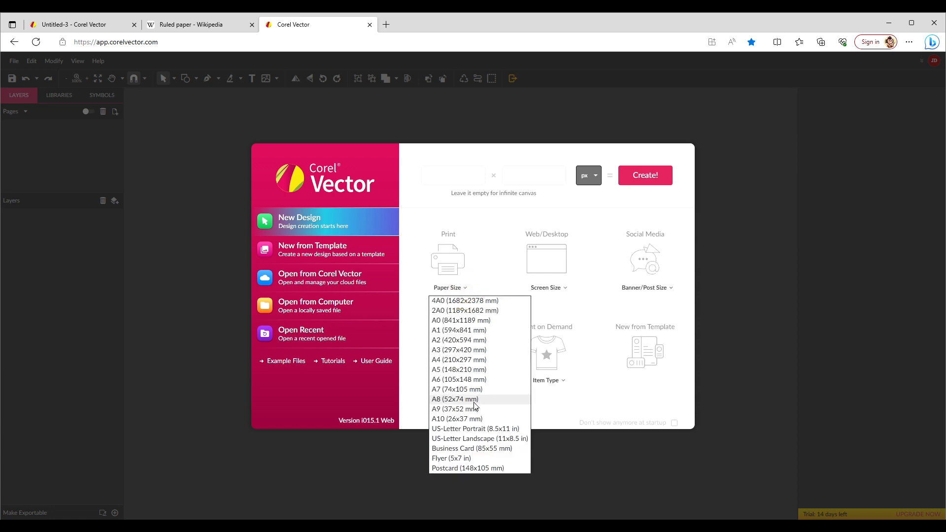
{"action": "left_click", "coordinate": [459, 176]}
{"action": "type", "text": "190.5"}
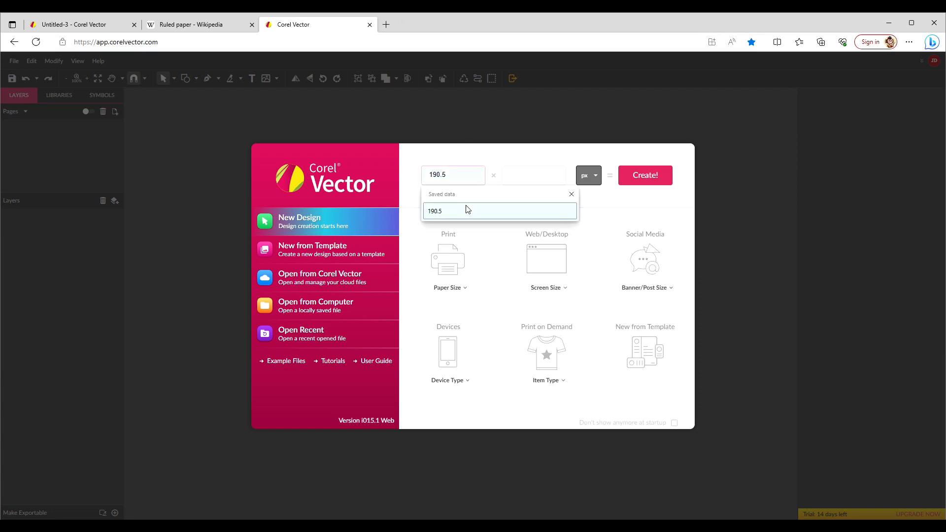
{"action": "left_click", "coordinate": [468, 210]}
{"action": "left_click", "coordinate": [530, 176]}
{"action": "type", "text": "247.65"}
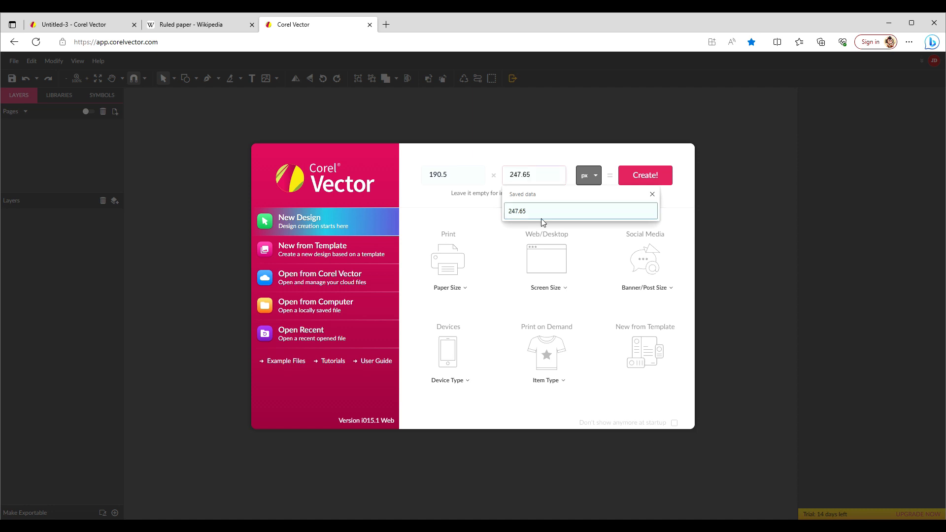
{"action": "left_click", "coordinate": [539, 212]}
{"action": "left_click", "coordinate": [587, 180]}
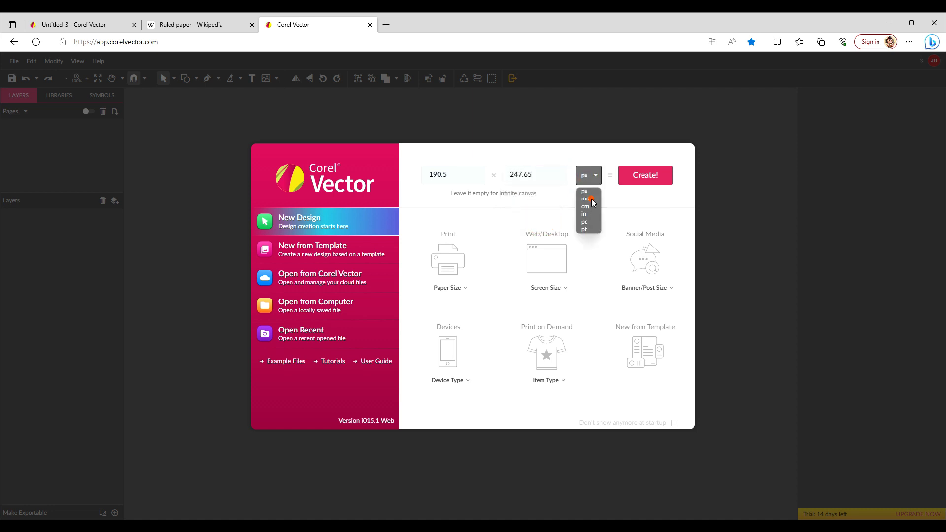
{"action": "left_click", "coordinate": [592, 205]}
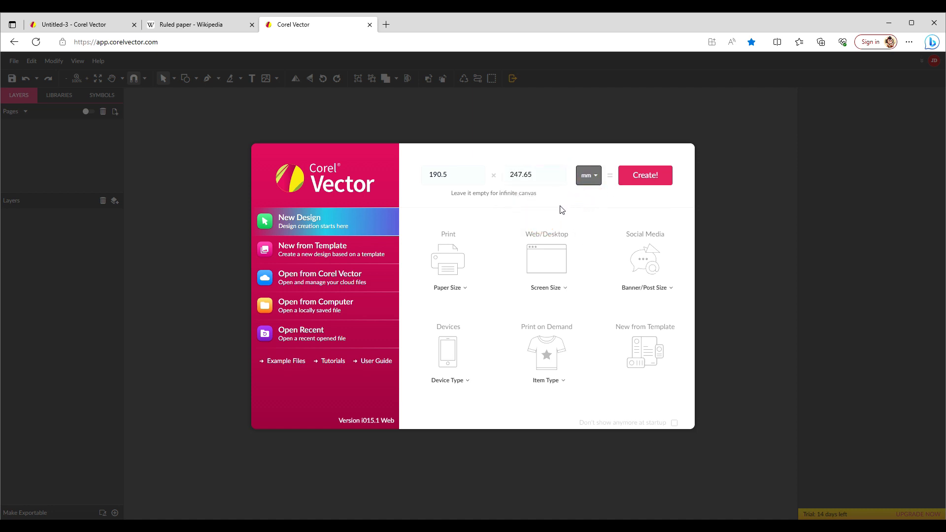
{"action": "left_click", "coordinate": [656, 176]}
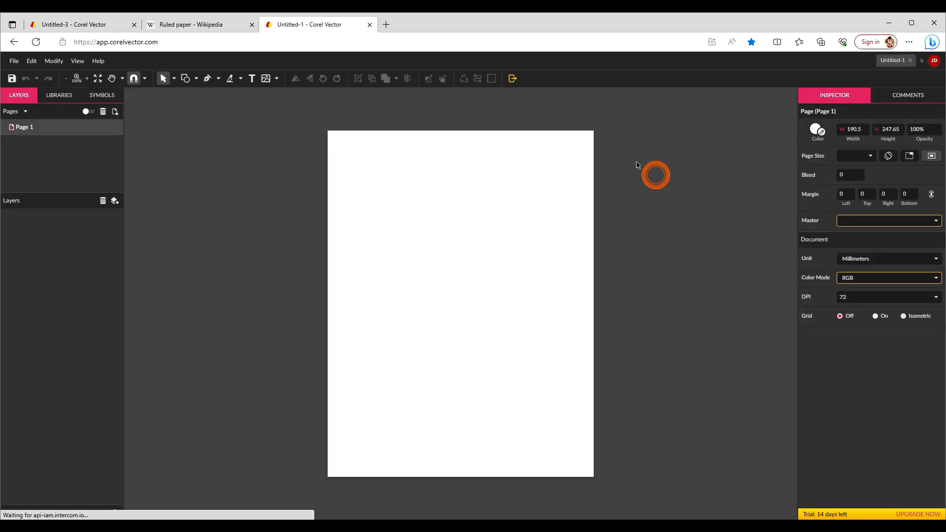
{"action": "left_click", "coordinate": [370, 24]}
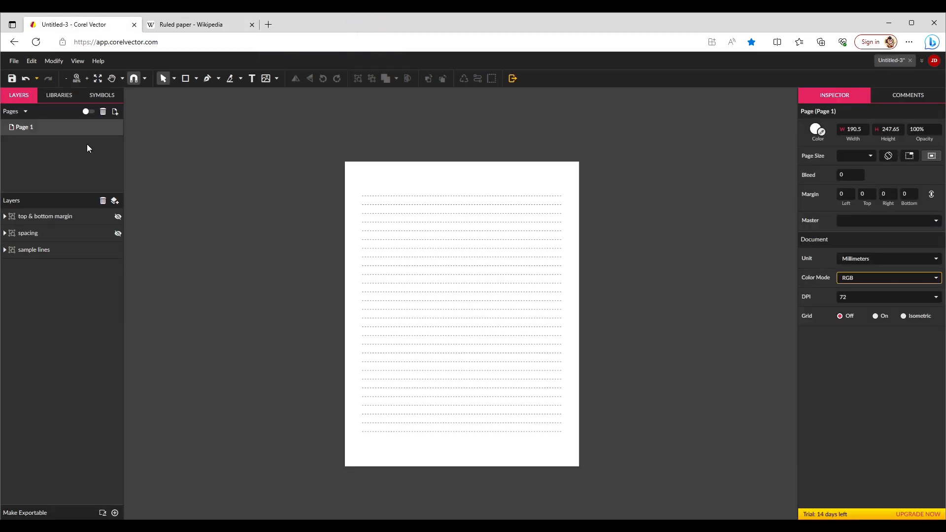
Hide the sample lines layer and review the medium ruled spacing in the Wikipedia Ruled paper article
{"action": "left_click", "coordinate": [117, 251]}
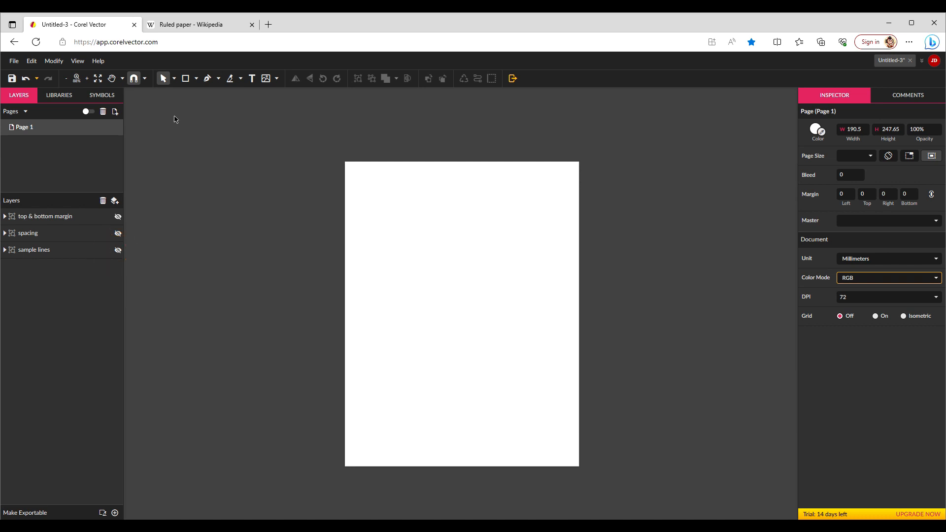
{"action": "left_click", "coordinate": [212, 28]}
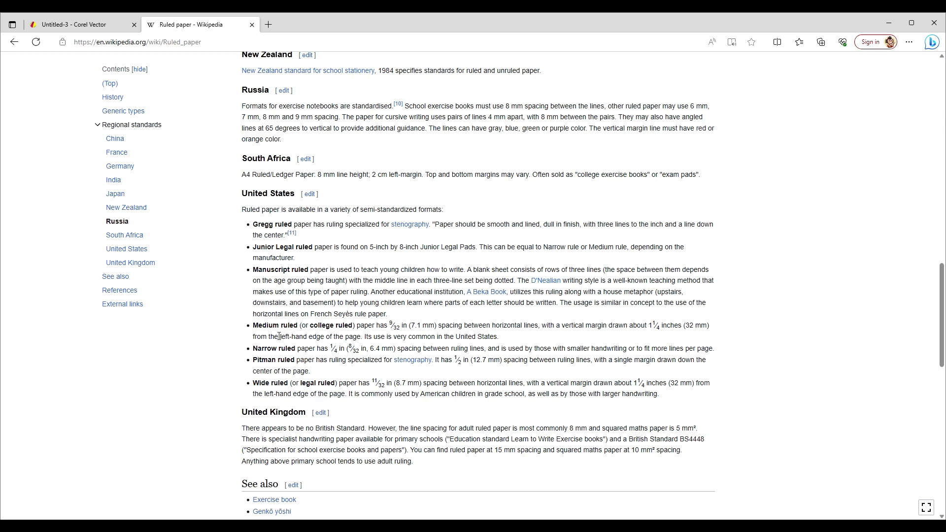
{"action": "left_click_drag", "start_coordinate": [253, 325], "coordinate": [513, 342]}
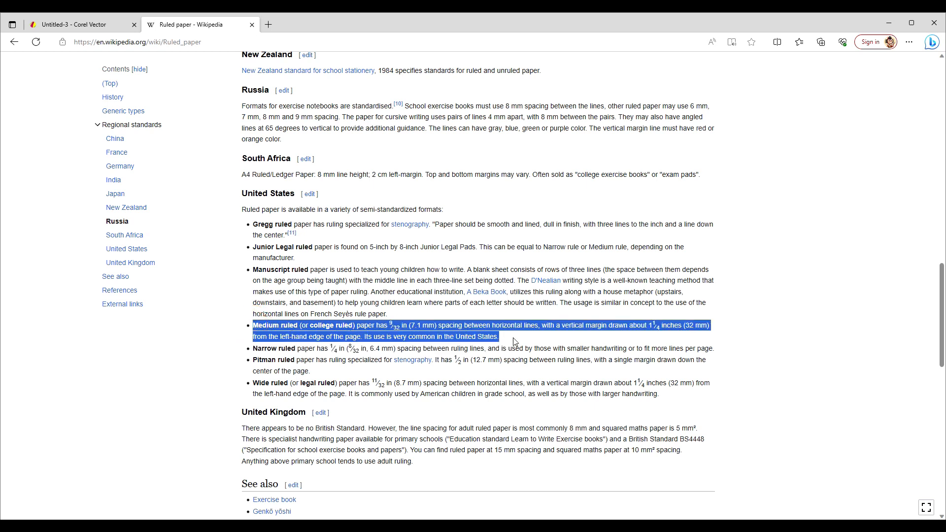
{"action": "double_click", "coordinate": [414, 326]}
{"action": "left_click_drag", "start_coordinate": [414, 327], "coordinate": [539, 328]}
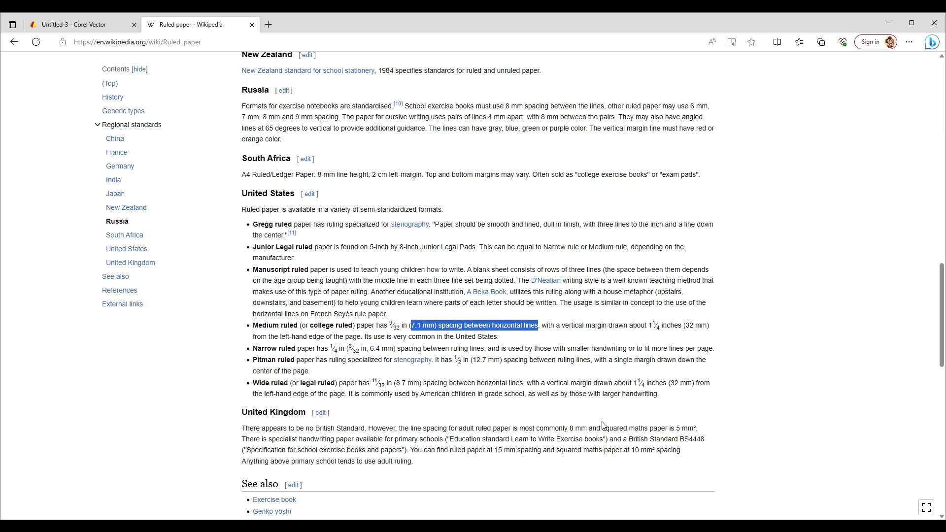
{"action": "left_click", "coordinate": [565, 382]}
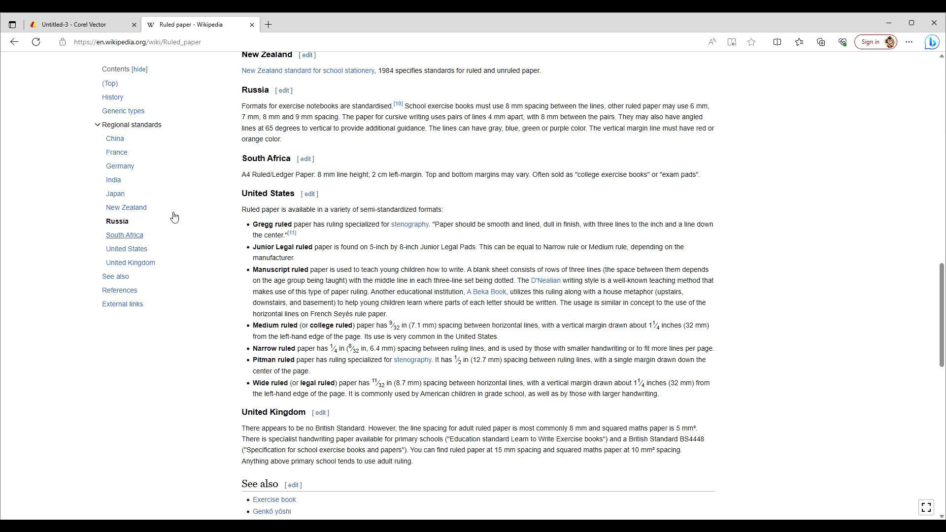
{"action": "left_click", "coordinate": [54, 30]}
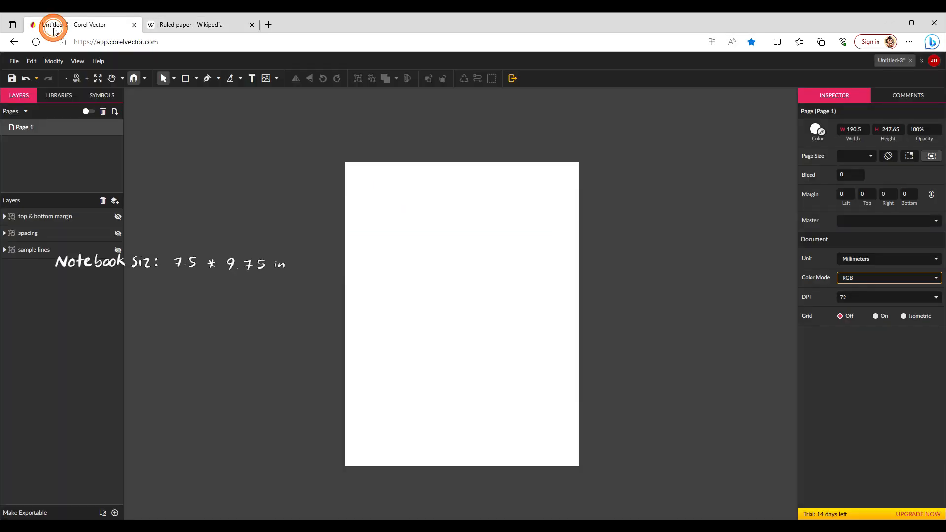
Show the spacing and top & bottom margin layers and inspect the sizes of their guide rectangles
{"action": "left_click", "coordinate": [118, 233]}
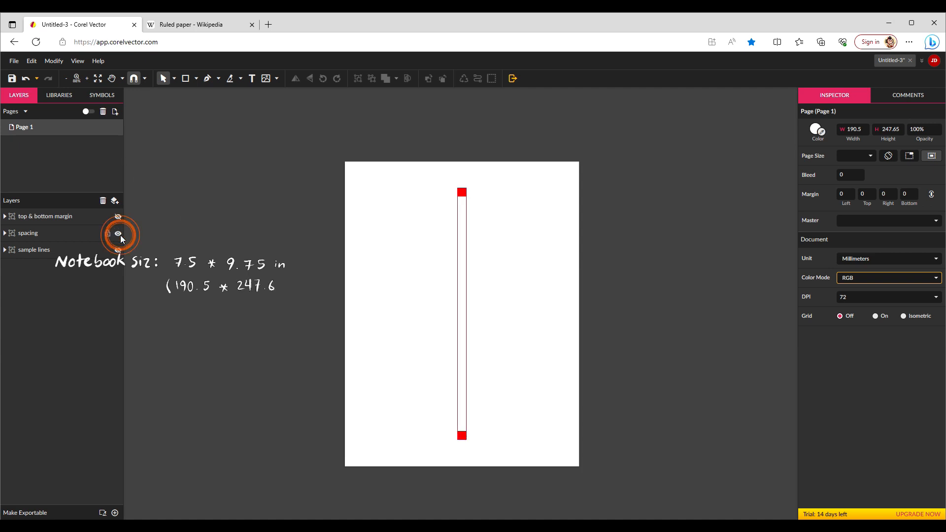
{"action": "left_click", "coordinate": [462, 193]}
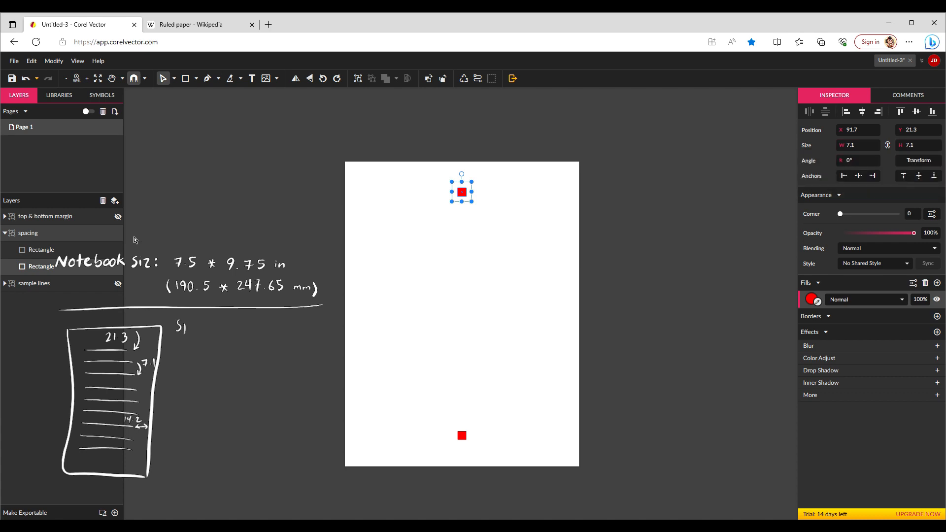
{"action": "left_click", "coordinate": [118, 217]}
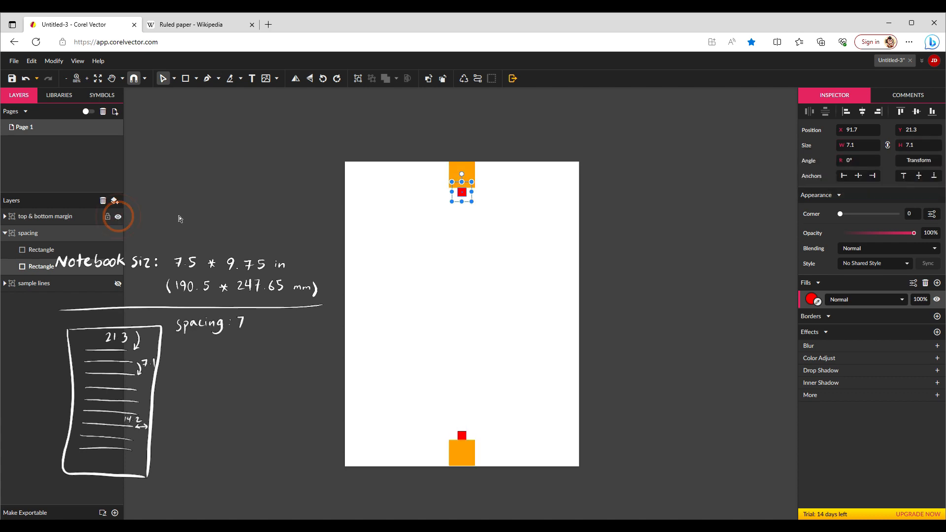
{"action": "left_click", "coordinate": [458, 170]}
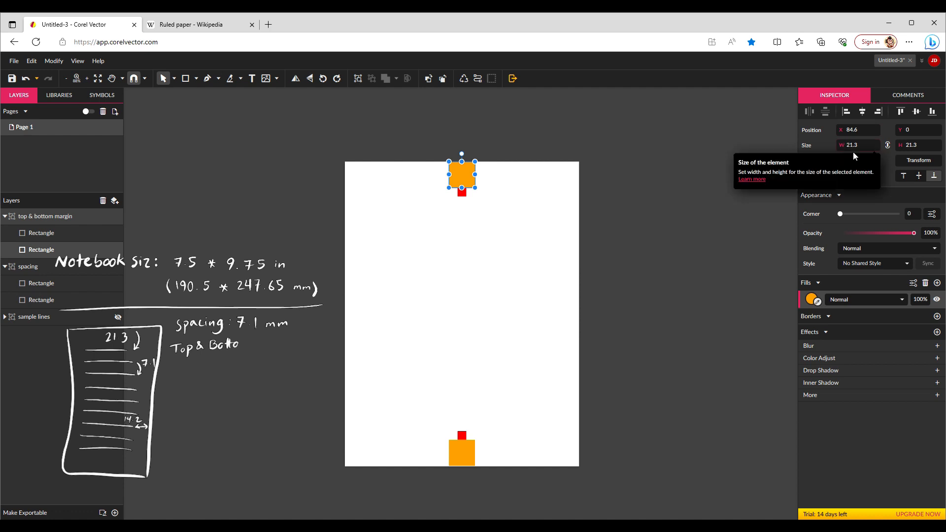
{"action": "left_click", "coordinate": [667, 287]}
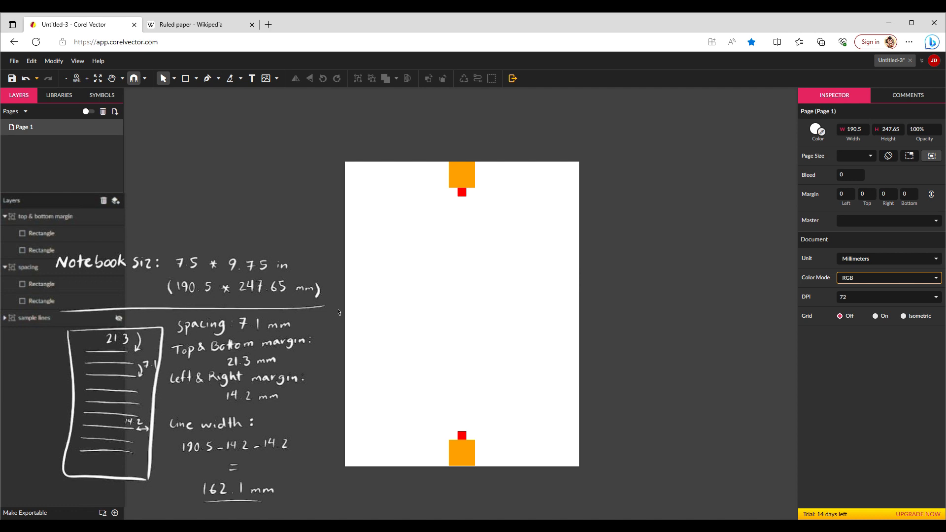
Draw a horizontal line across the page with the Line tool and set its width to 162.1 mm
{"action": "left_click", "coordinate": [197, 78]}
{"action": "left_click", "coordinate": [238, 96]}
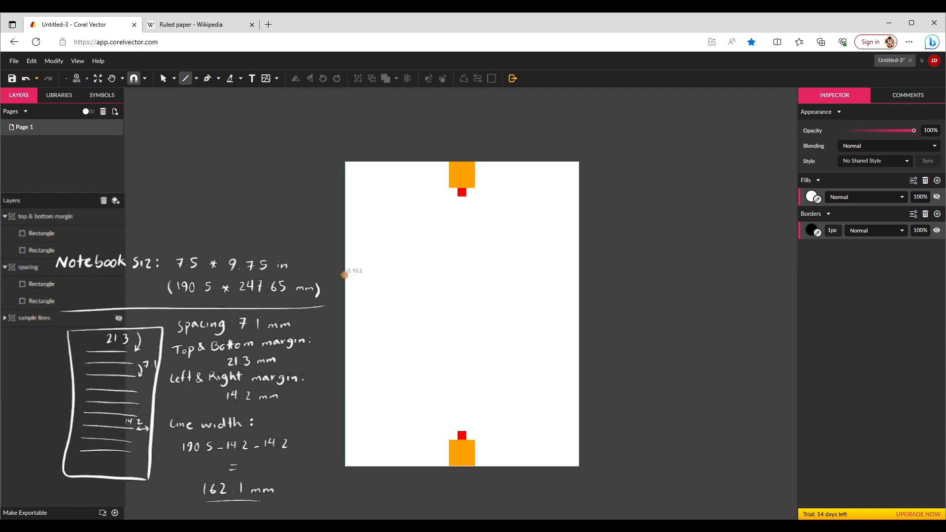
{"action": "left_click_drag", "start_coordinate": [344, 274], "coordinate": [582, 311]}
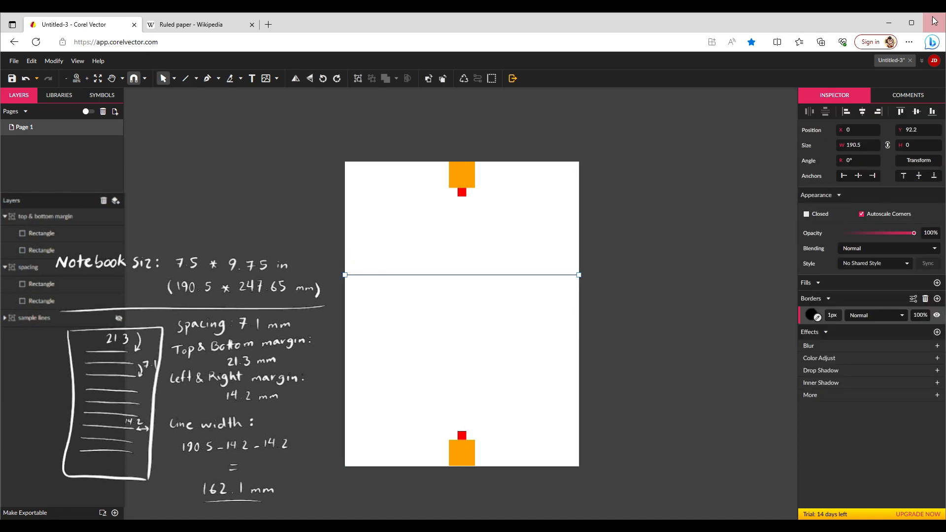
{"action": "left_click", "coordinate": [867, 141]}
{"action": "type", "text": "162.1"}
{"action": "key", "text": "Return"}
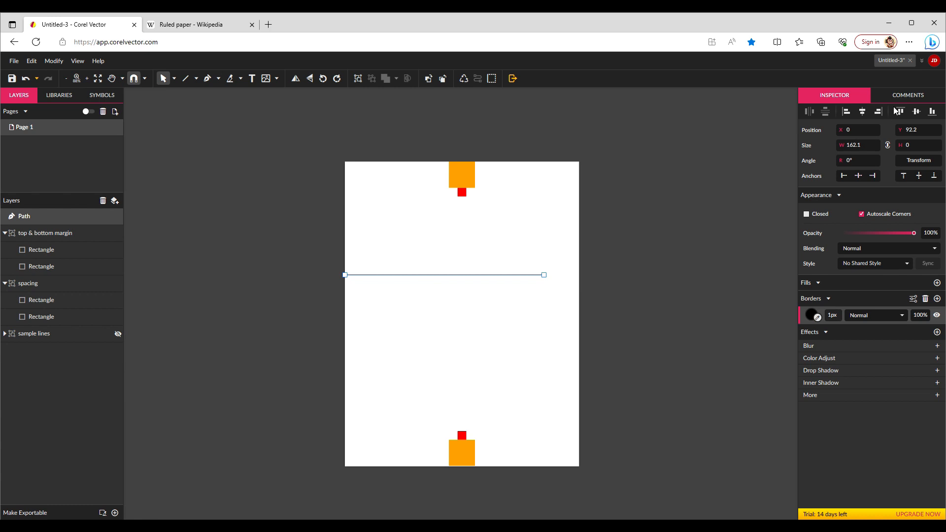
Center the line horizontally on the page and set its border width to 0.3
{"action": "left_click", "coordinate": [863, 111]}
{"action": "left_click", "coordinate": [832, 315]}
{"action": "type", "text": "0.3"}
{"action": "key", "text": "Return"}
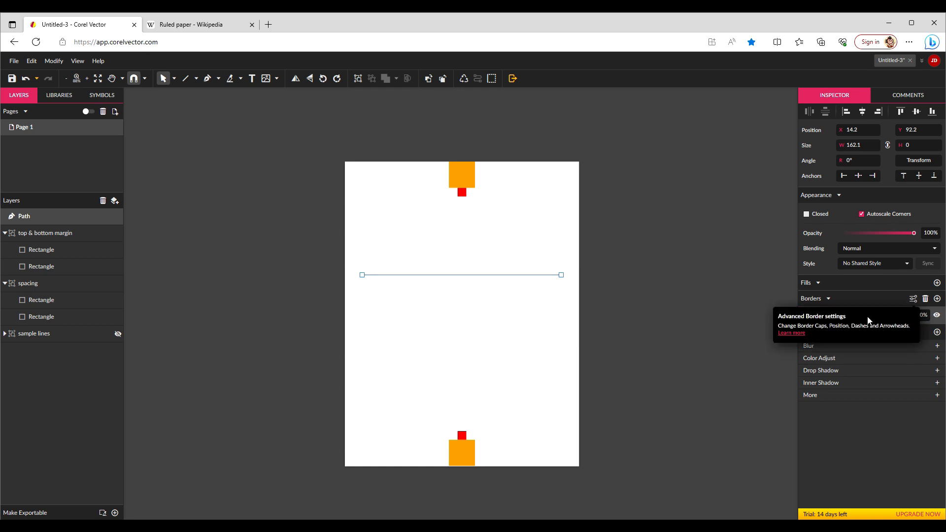
Give the line's border a dash of 1 in the advanced border settings
{"action": "left_click", "coordinate": [914, 298]}
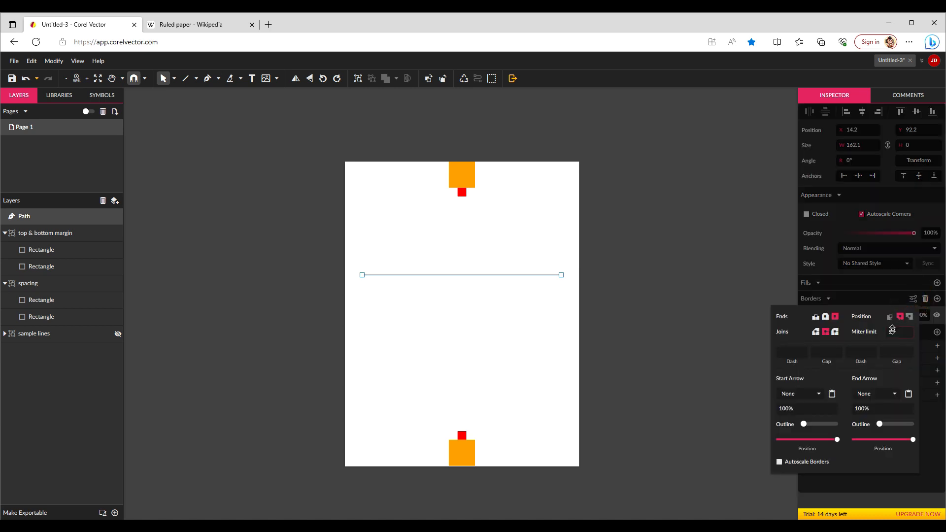
{"action": "left_click", "coordinate": [795, 352]}
{"action": "type", "text": "1"}
{"action": "left_click", "coordinate": [824, 353]}
{"action": "left_click", "coordinate": [733, 363]}
{"action": "left_click", "coordinate": [554, 250]}
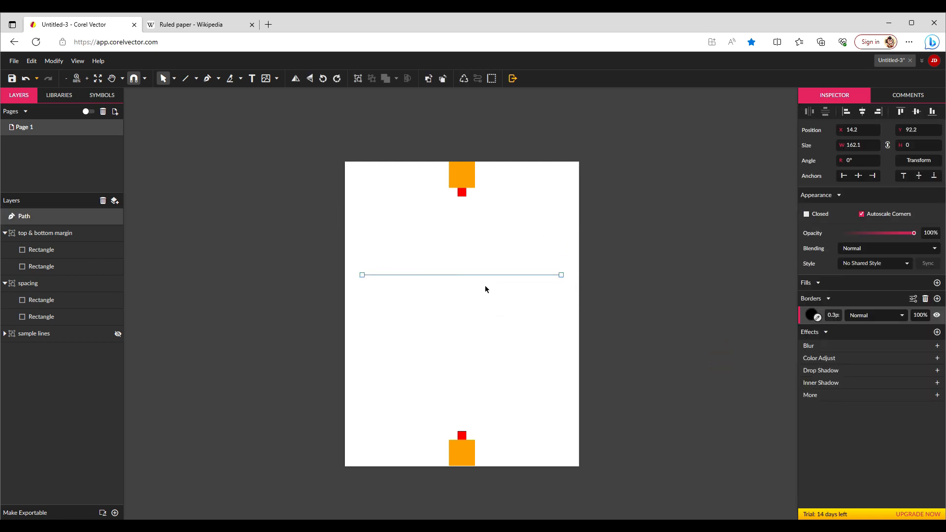
Move the line up to the bottom of the top margin guide, at Y 28.46 mm
{"action": "left_click_drag", "start_coordinate": [487, 277], "coordinate": [488, 196]}
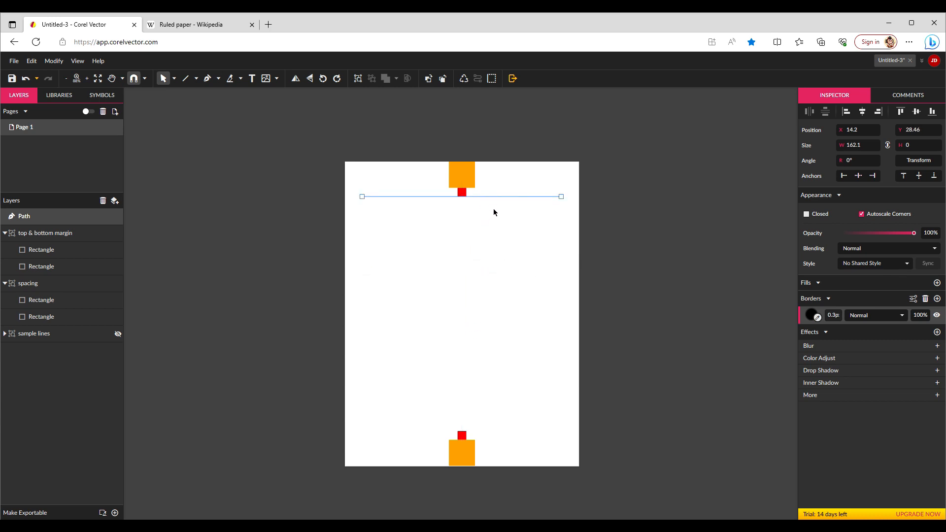
{"action": "left_click", "coordinate": [494, 212]}
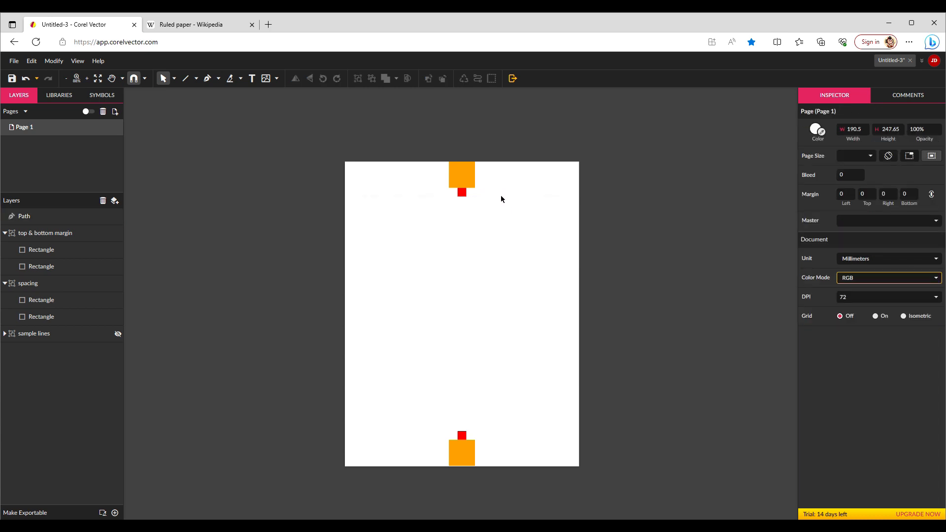
Move the spacing guide group so its top aligns with the line at Y 28.46 mm
{"action": "left_click", "coordinate": [502, 197]}
{"action": "left_click", "coordinate": [464, 195]}
{"action": "left_click", "coordinate": [462, 203]}
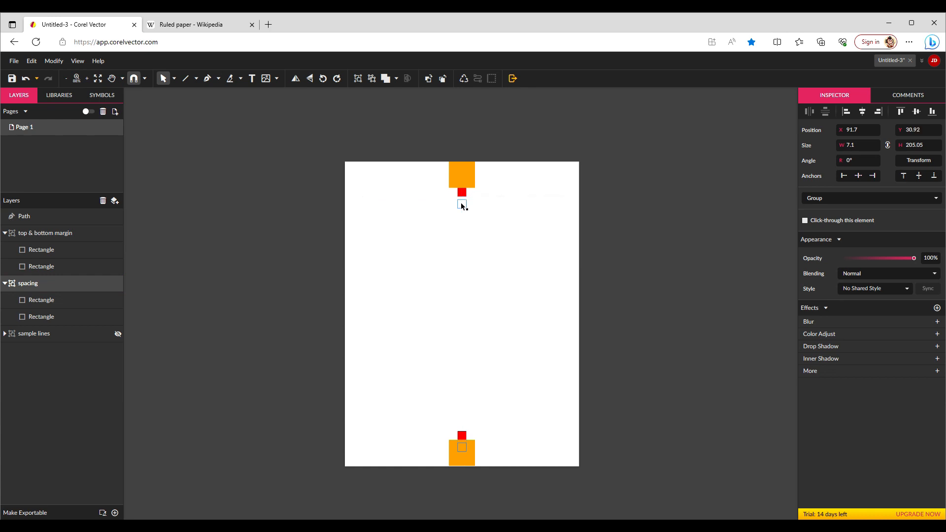
{"action": "left_click_drag", "start_coordinate": [462, 202], "coordinate": [462, 202]}
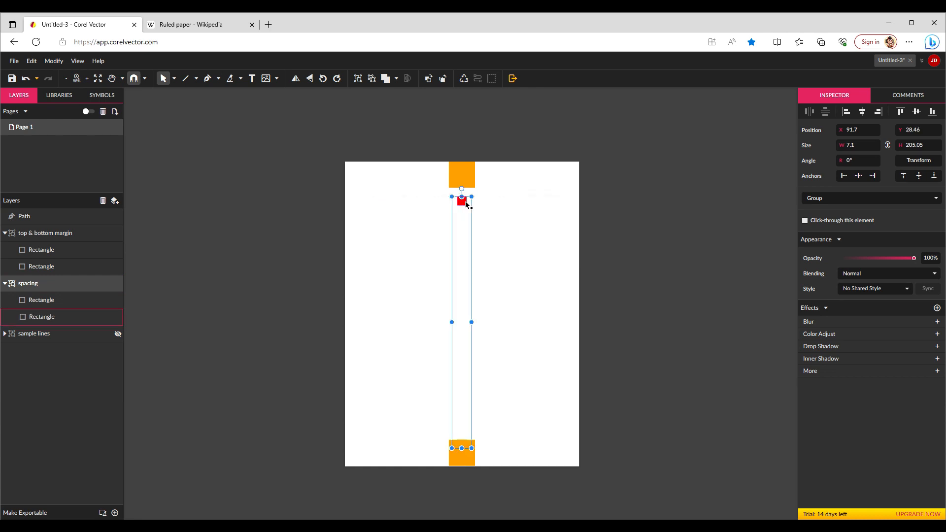
{"action": "left_click", "coordinate": [503, 221]}
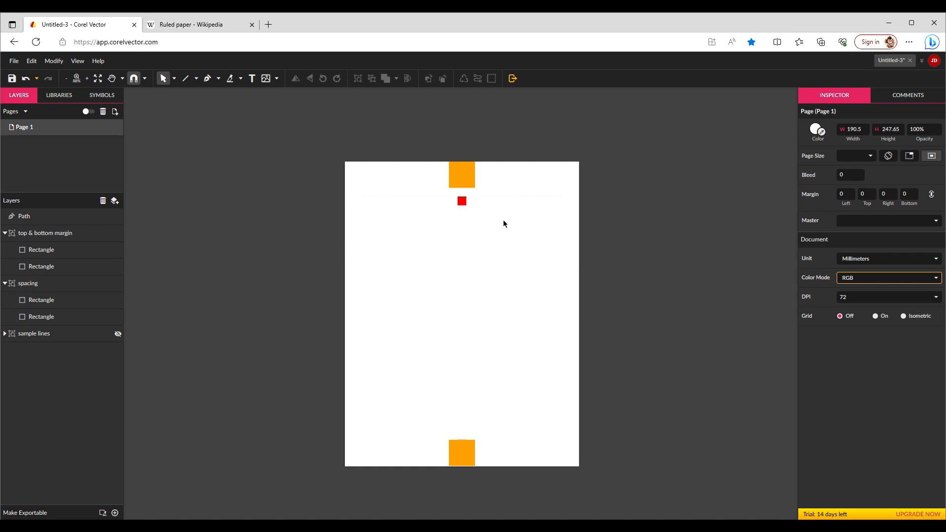
Duplicate the dashed line and place the copy one spacing step (7.1 mm) below the first line using the spacing guide group
{"action": "left_click", "coordinate": [506, 194]}
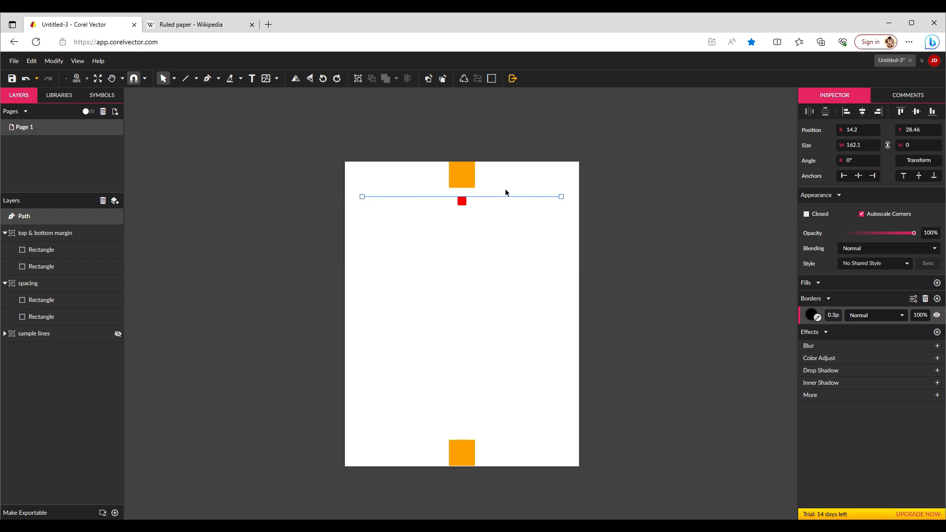
{"action": "key", "text": "ctrl+d"}
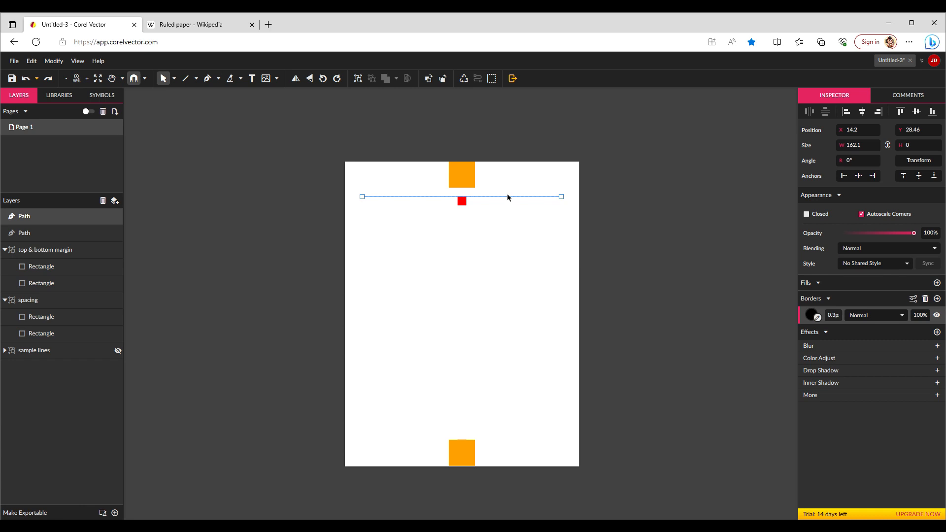
{"action": "left_click_drag", "start_coordinate": [507, 198], "coordinate": [506, 208]}
{"action": "left_click", "coordinate": [462, 203]}
{"action": "left_click", "coordinate": [463, 209]}
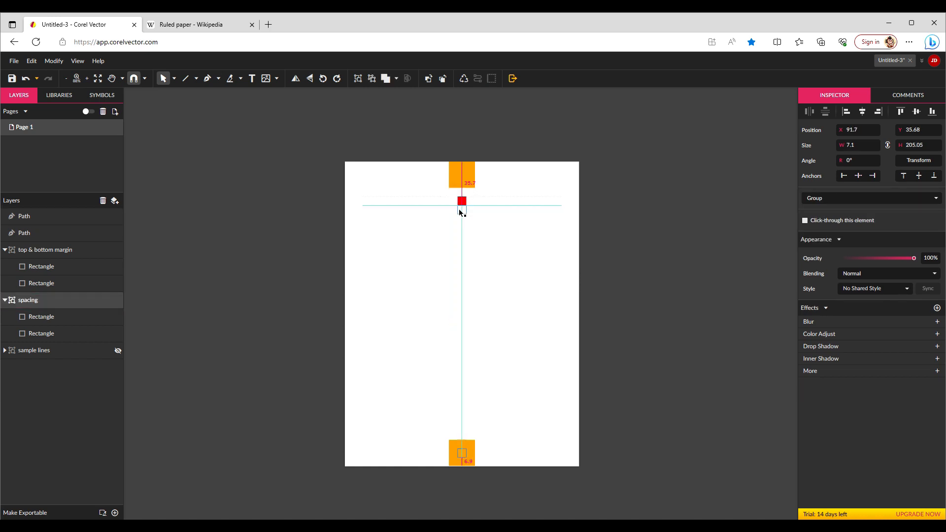
{"action": "left_click_drag", "start_coordinate": [508, 224], "coordinate": [512, 194]}
{"action": "left_click", "coordinate": [512, 206]}
{"action": "left_click", "coordinate": [514, 215]}
{"action": "mouse_move", "coordinate": [514, 216]}
{"action": "left_mouse_down"}
{"action": "mouse_move", "coordinate": [514, 185]}
{"action": "mouse_move", "coordinate": [515, 224]}
{"action": "left_mouse_up"}
{"action": "left_click", "coordinate": [515, 206]}
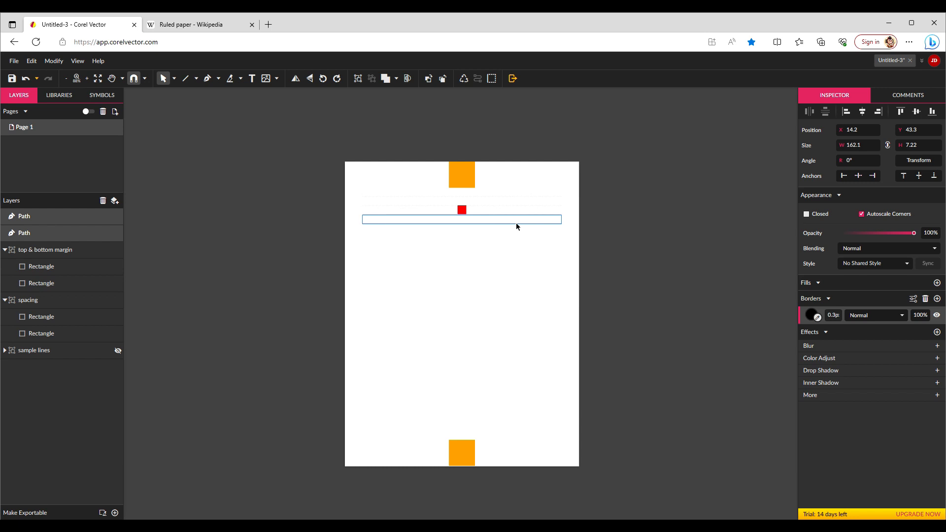
Duplicate the lines repeatedly and move the copies down to build a stack of ruled lines below the top margin
{"action": "key", "text": "ctrl+d"}
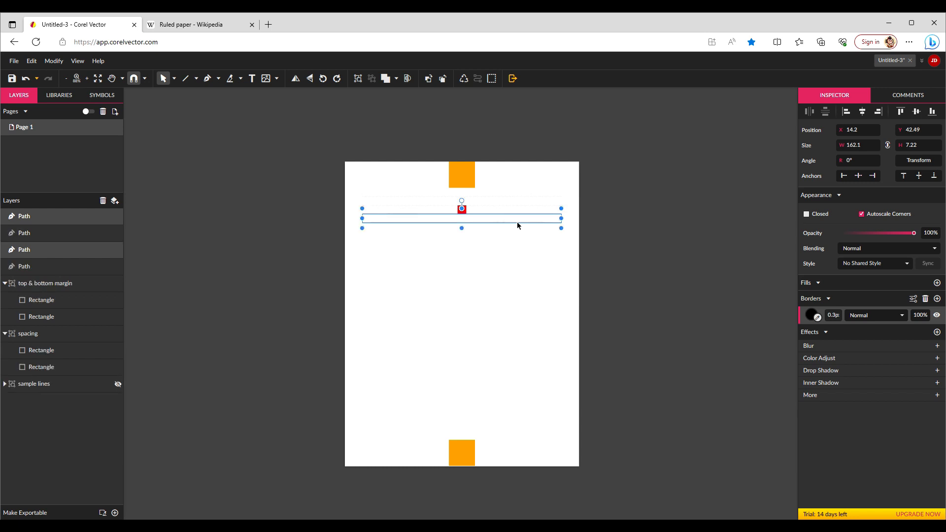
{"action": "left_click", "coordinate": [464, 213]}
{"action": "left_click_drag", "start_coordinate": [465, 213], "coordinate": [518, 200]}
{"action": "key", "text": "ctrl+d"}
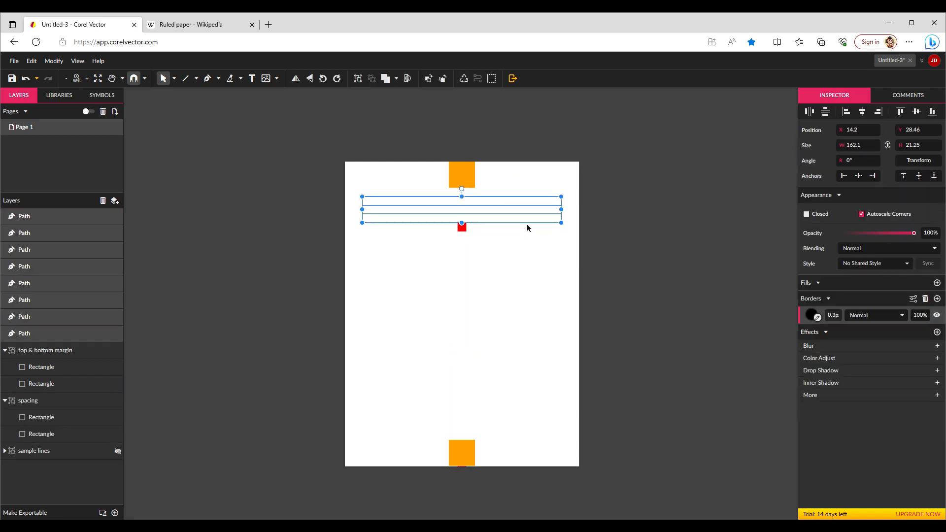
Select the stacked lines and keep duplicating and moving copies down until the lines reach the bottom margin
{"action": "left_click", "coordinate": [235, 296]}
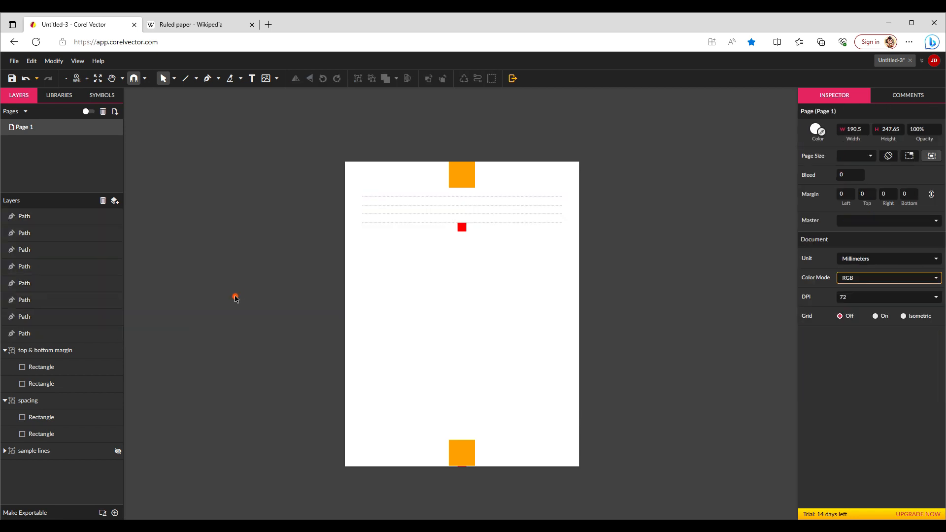
{"action": "left_click_drag", "start_coordinate": [545, 247], "coordinate": [540, 191]}
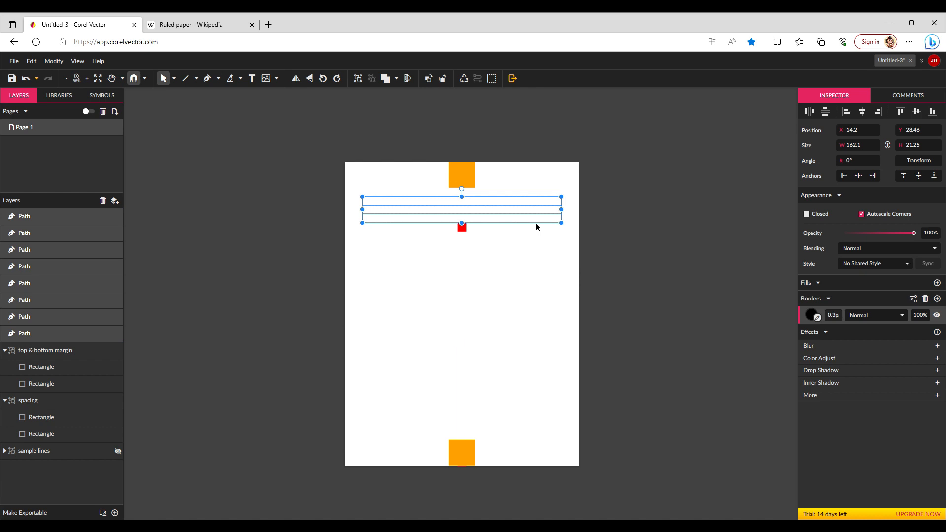
{"action": "left_click", "coordinate": [537, 227], "text": "alt"}
{"action": "mouse_move", "coordinate": [537, 243]}
{"action": "left_mouse_down"}
{"action": "mouse_move", "coordinate": [534, 193]}
{"action": "mouse_move", "coordinate": [537, 251]}
{"action": "left_mouse_up"}
{"action": "left_click_drag", "start_coordinate": [462, 227], "coordinate": [462, 262]}
{"action": "left_click_drag", "start_coordinate": [518, 281], "coordinate": [535, 191]}
{"action": "left_click_drag", "start_coordinate": [533, 257], "coordinate": [533, 327]}
{"action": "left_click_drag", "start_coordinate": [464, 261], "coordinate": [460, 332]}
{"action": "left_click_drag", "start_coordinate": [520, 341], "coordinate": [520, 254]}
{"action": "left_click_drag", "start_coordinate": [518, 318], "coordinate": [516, 352]}
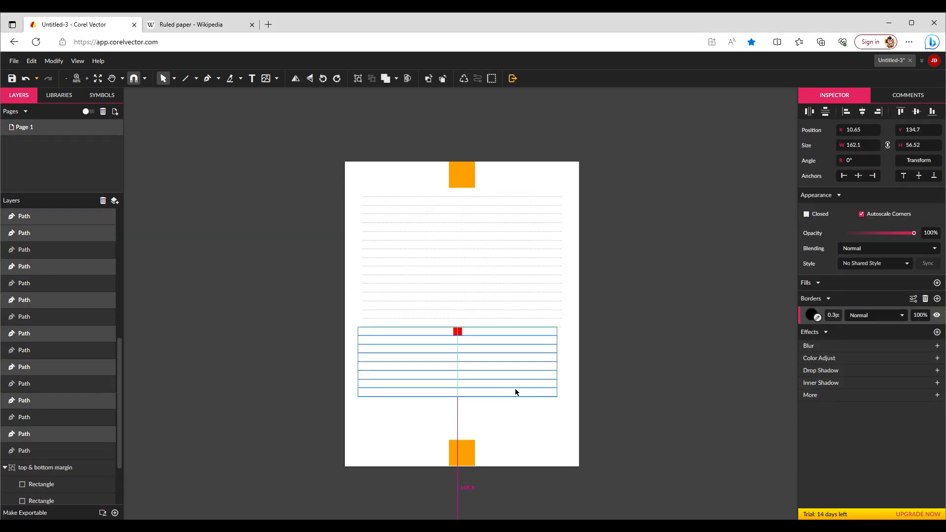
Select all the ruled lines and distribute them evenly in the vertical direction
{"action": "left_click_drag", "start_coordinate": [527, 429], "coordinate": [509, 194]}
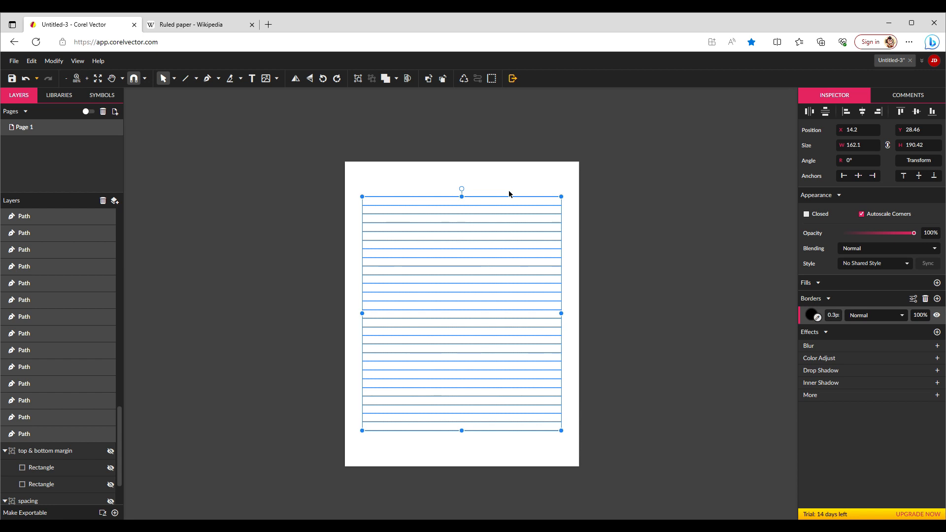
{"action": "left_click_drag", "start_coordinate": [556, 451], "coordinate": [502, 186]}
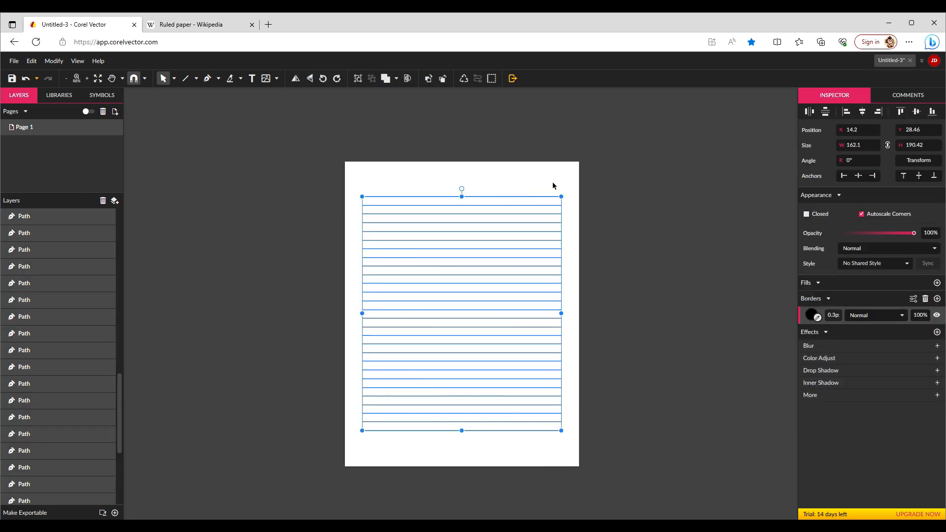
{"action": "left_click", "coordinate": [826, 112]}
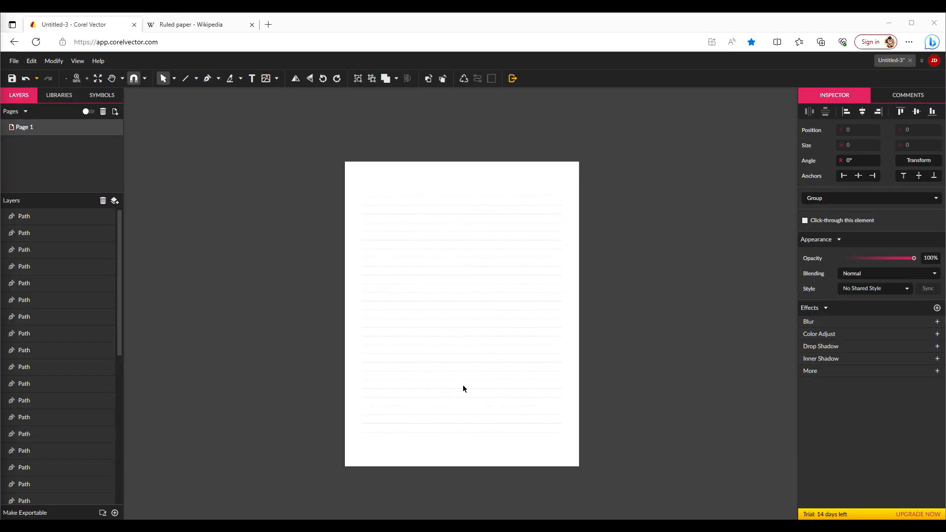
{"action": "left_click_drag", "start_coordinate": [543, 442], "coordinate": [507, 193]}
{"action": "left_click", "coordinate": [827, 114]}
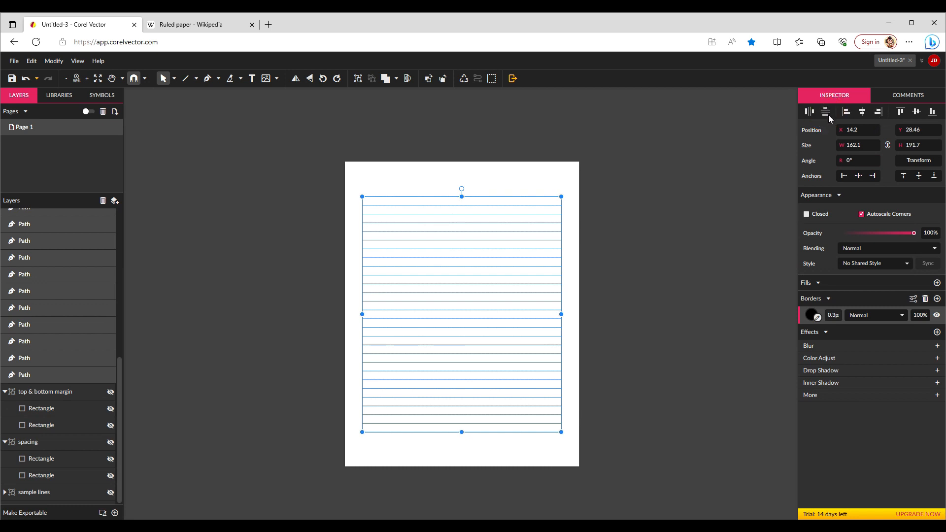
{"action": "left_click", "coordinate": [644, 325]}
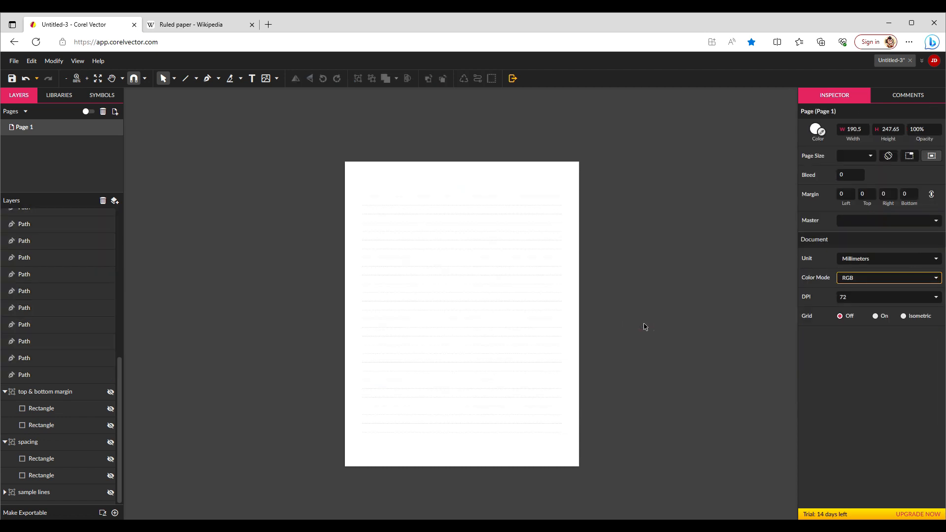
Export the page as a PDF document at 72 dpi
{"action": "left_click", "coordinate": [13, 60]}
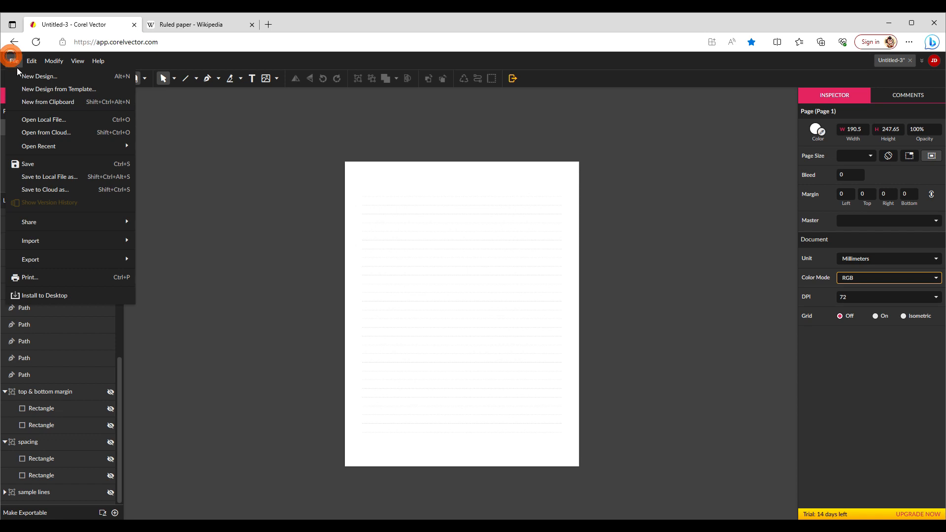
{"action": "mouse_move", "coordinate": [87, 242]}
{"action": "mouse_move", "coordinate": [112, 261]}
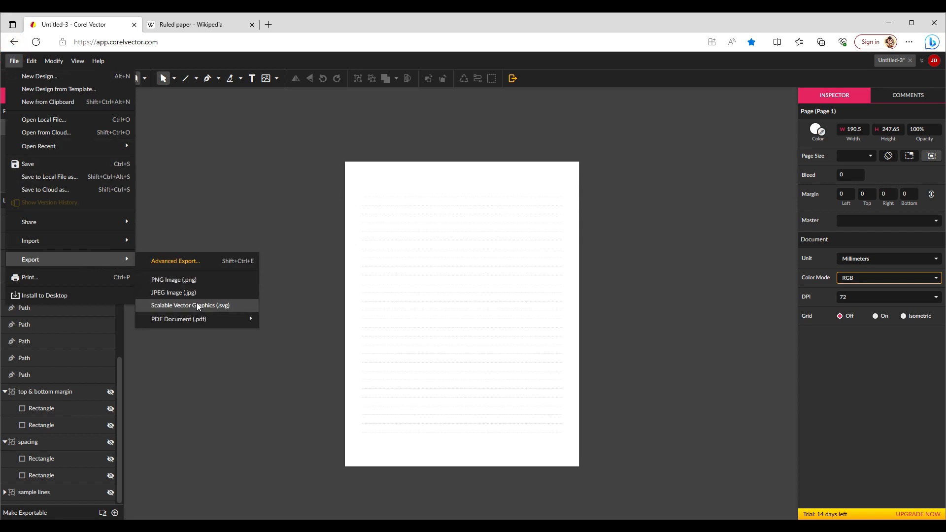
{"action": "mouse_move", "coordinate": [206, 325]}
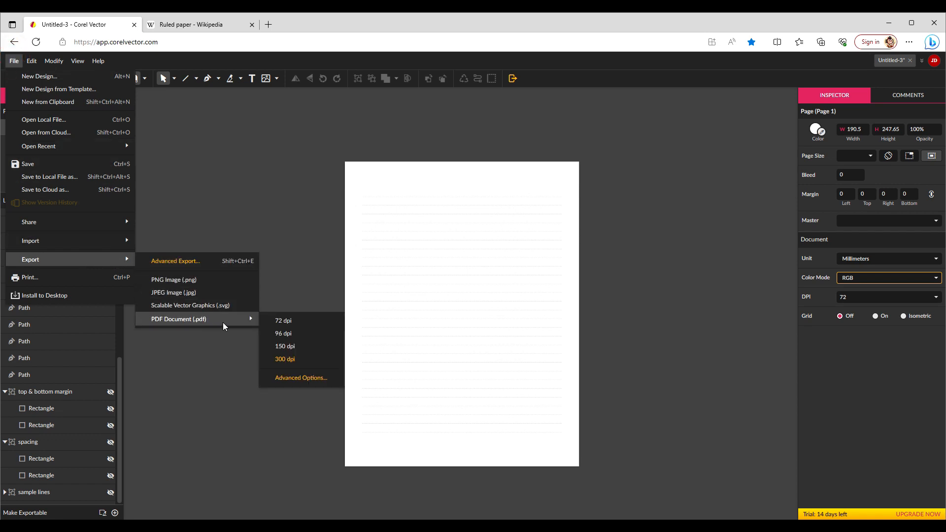
{"action": "left_click", "coordinate": [282, 321]}
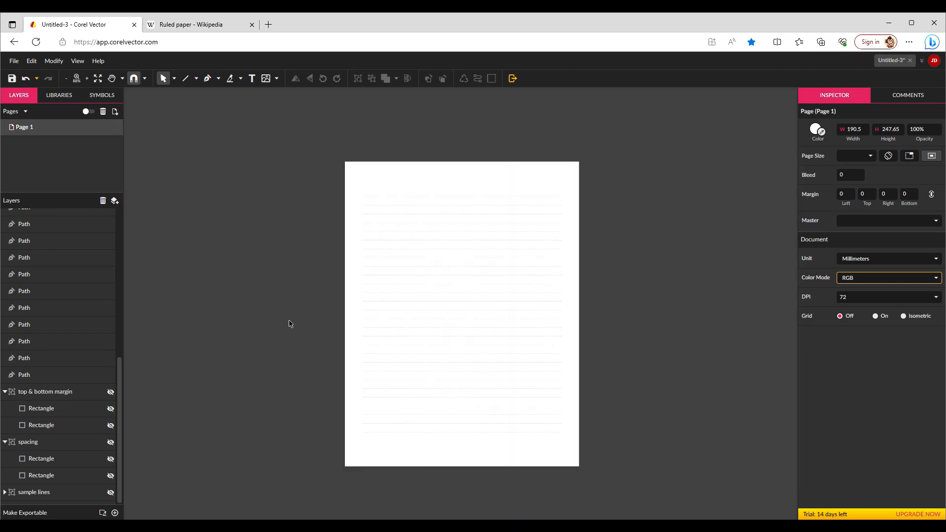
{"action": "left_click", "coordinate": [755, 185]}
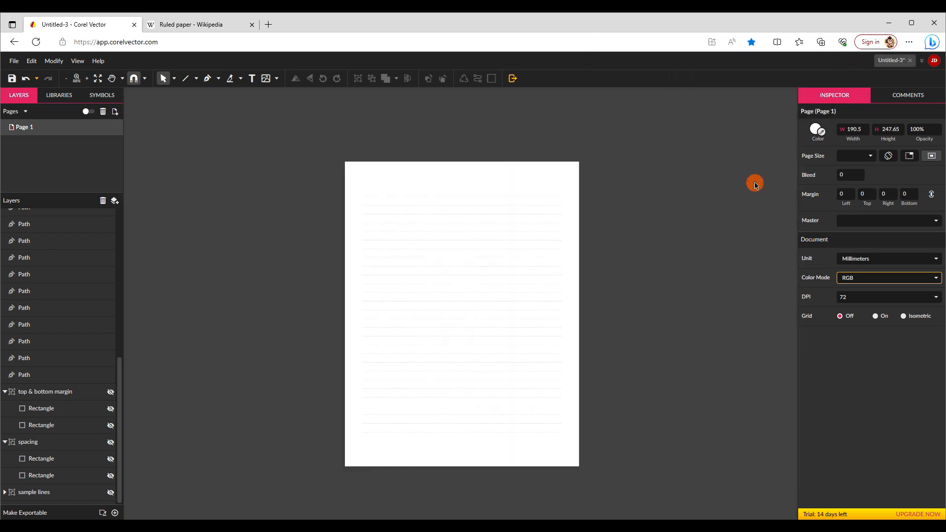